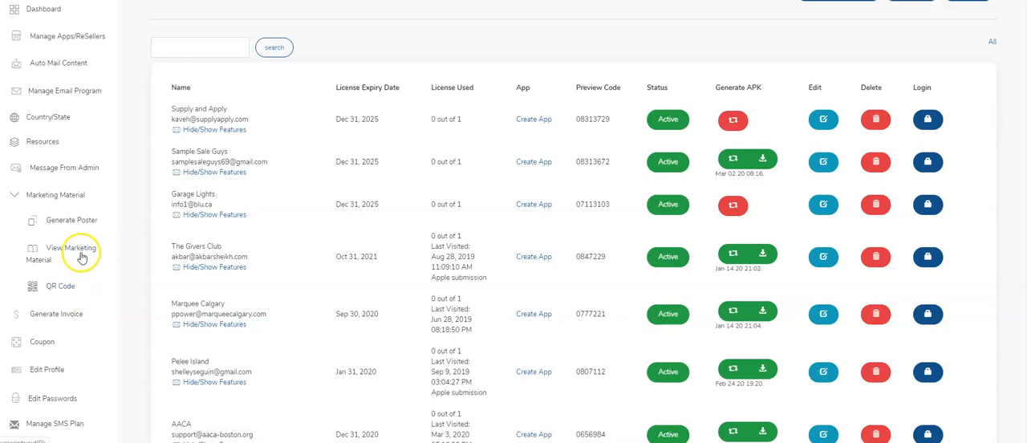
Add a new entry in the QR Code section under Marketing Material and name its app Blu.
{"action": "left_click", "coordinate": [70, 254]}
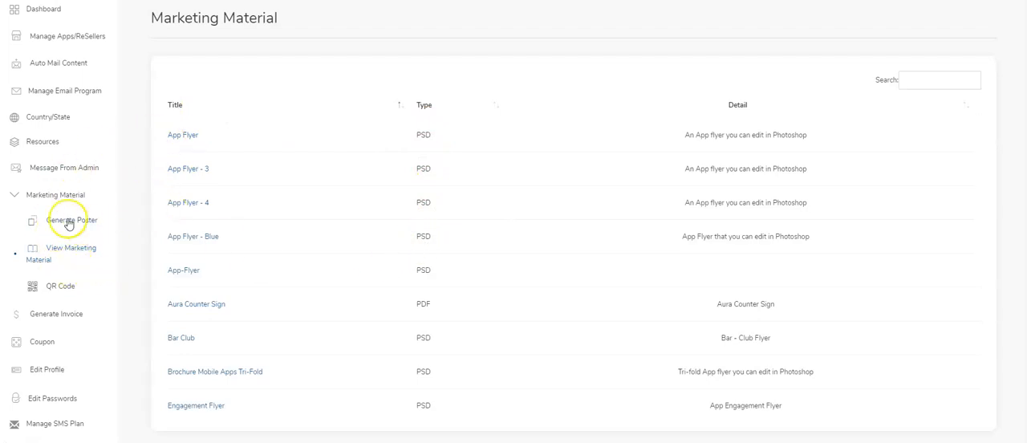
{"action": "left_click", "coordinate": [67, 289]}
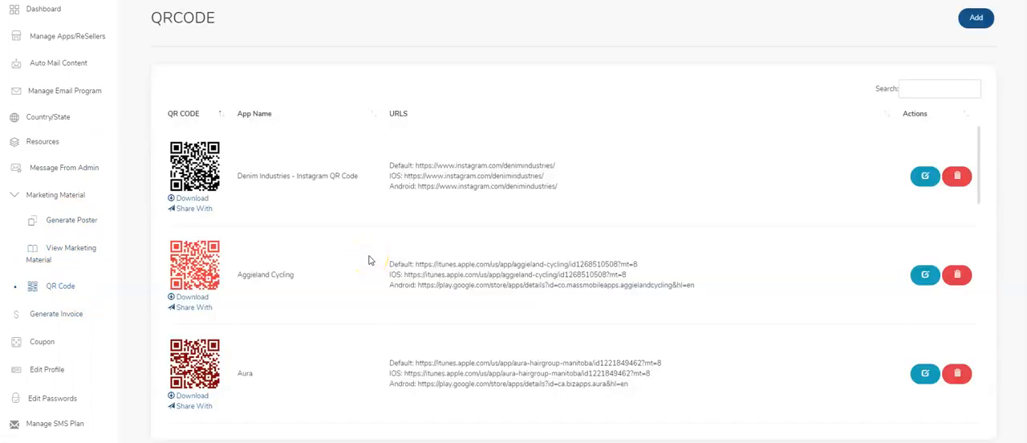
{"action": "left_click", "coordinate": [972, 21]}
{"action": "left_click", "coordinate": [545, 90]}
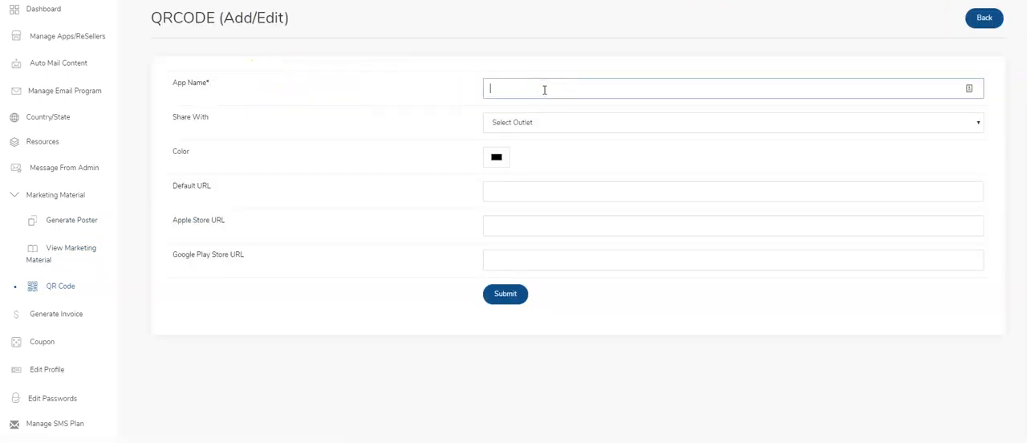
{"action": "key", "text": "Tab"}
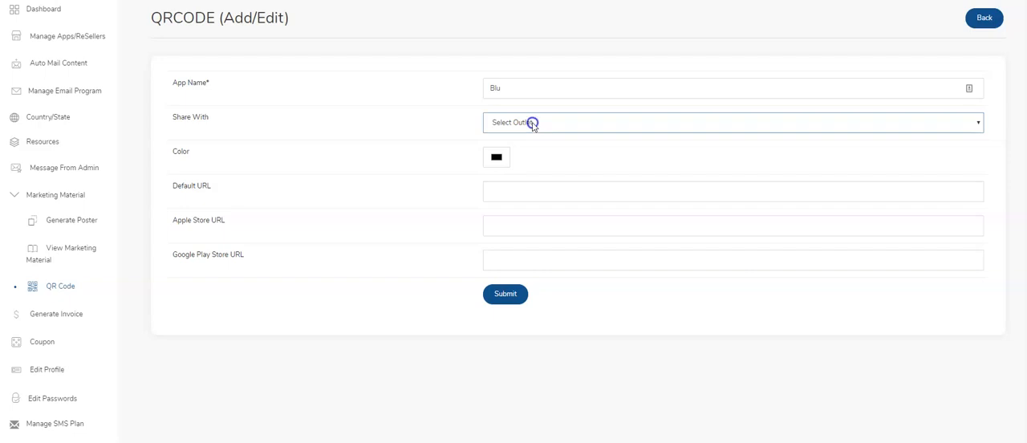
Share the new QR code with the Shop Blu outlet and set its color to blue.
{"action": "left_click", "coordinate": [532, 122]}
{"action": "scroll", "coordinate": [529, 197], "scroll_direction": "down", "scroll_amount": 5}
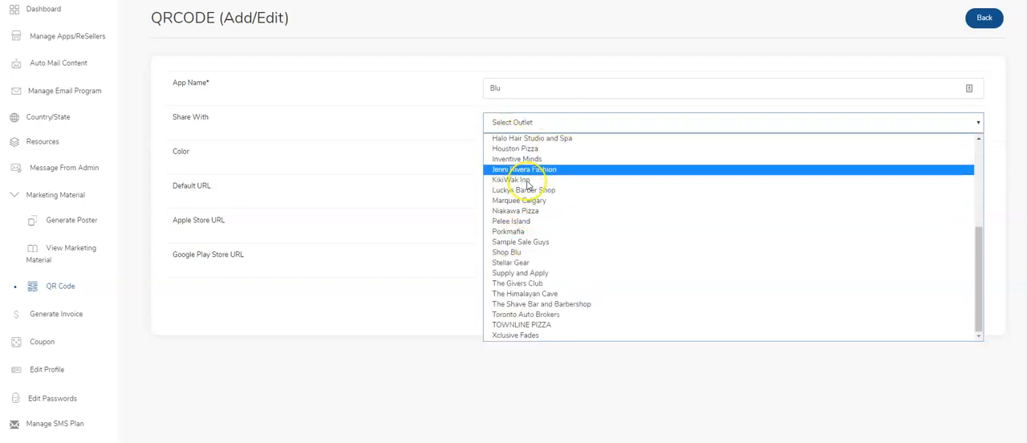
{"action": "left_click", "coordinate": [513, 254]}
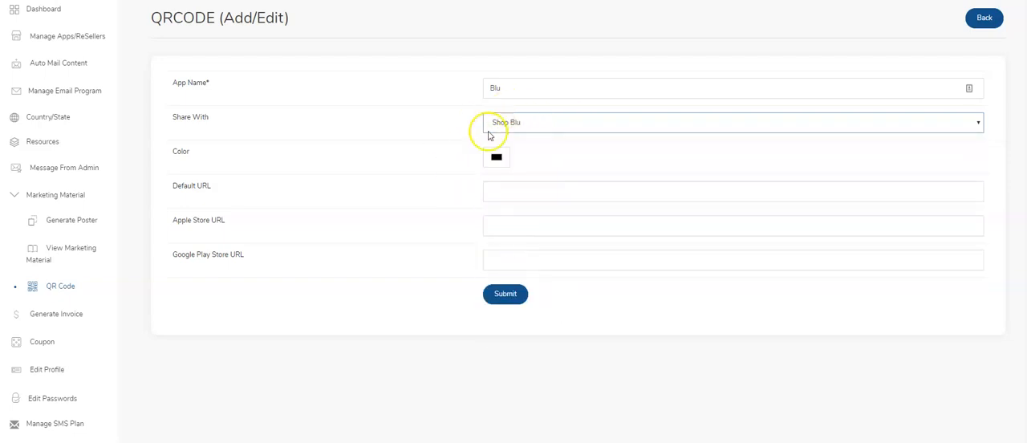
{"action": "left_click", "coordinate": [496, 159]}
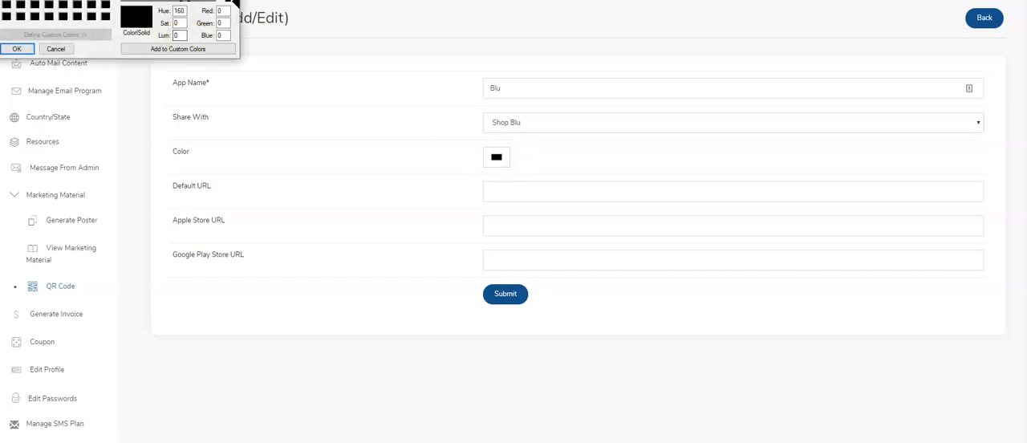
{"action": "left_click", "coordinate": [151, 42]}
{"action": "left_click", "coordinate": [91, 163]}
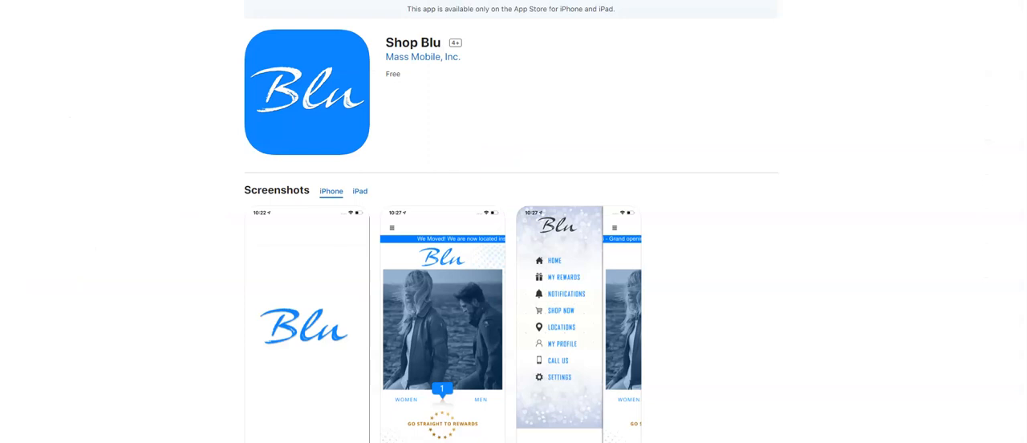
Copy the Shop Blu App Store page's web address into the QR code's Default URL and Apple Store URL.
{"action": "right_click", "coordinate": [271, 0]}
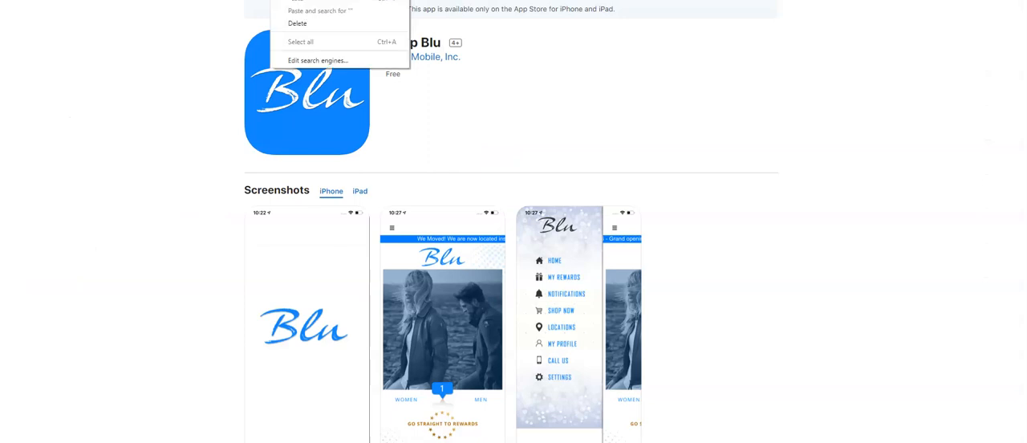
{"action": "left_click", "coordinate": [296, 0]}
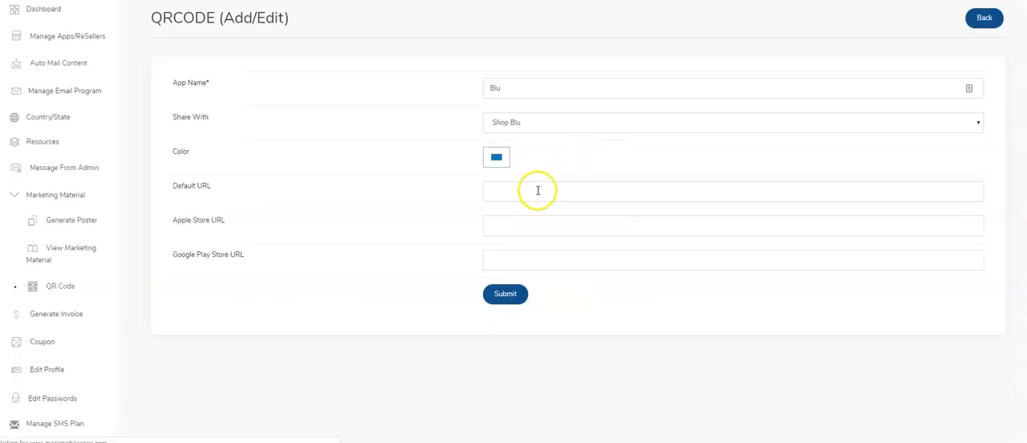
{"action": "left_click", "coordinate": [538, 190]}
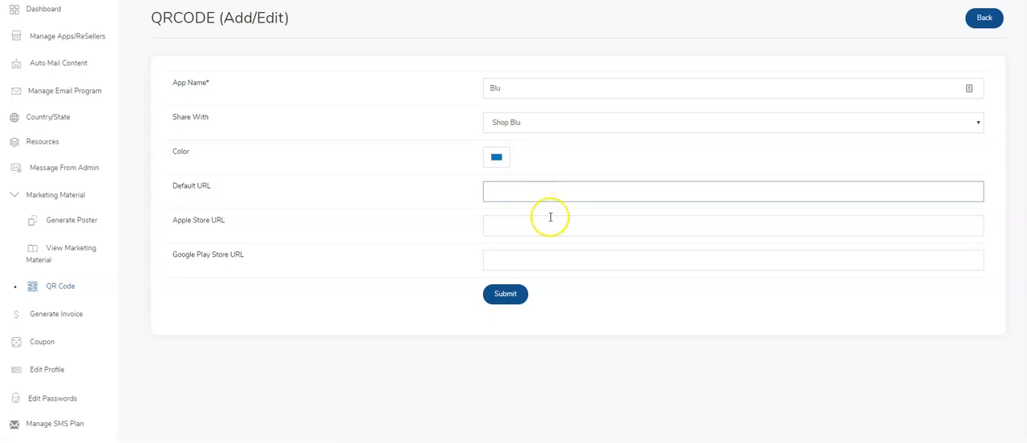
{"action": "key", "text": "ctrl+v"}
{"action": "left_click", "coordinate": [527, 224]}
{"action": "key", "text": "ctrl+v"}
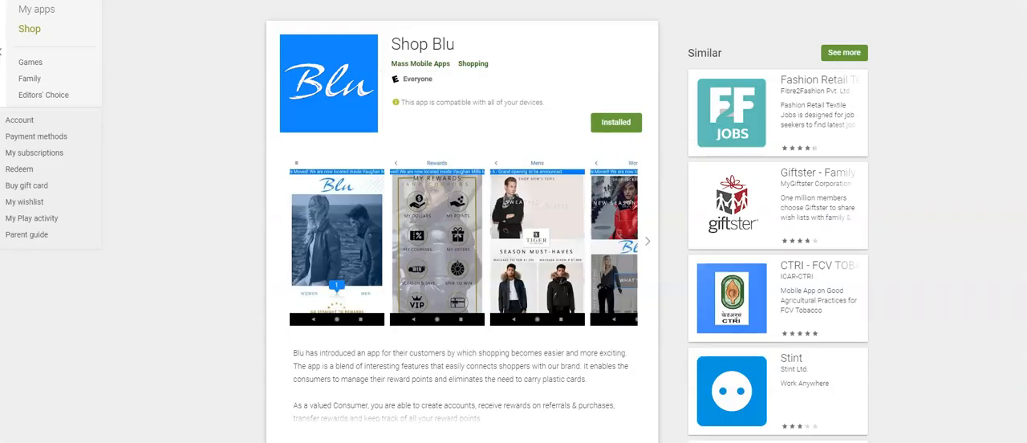
Copy the Shop Blu Google Play page's web address into the Google Play Store URL and submit the QR code.
{"action": "right_click", "coordinate": [388, 1]}
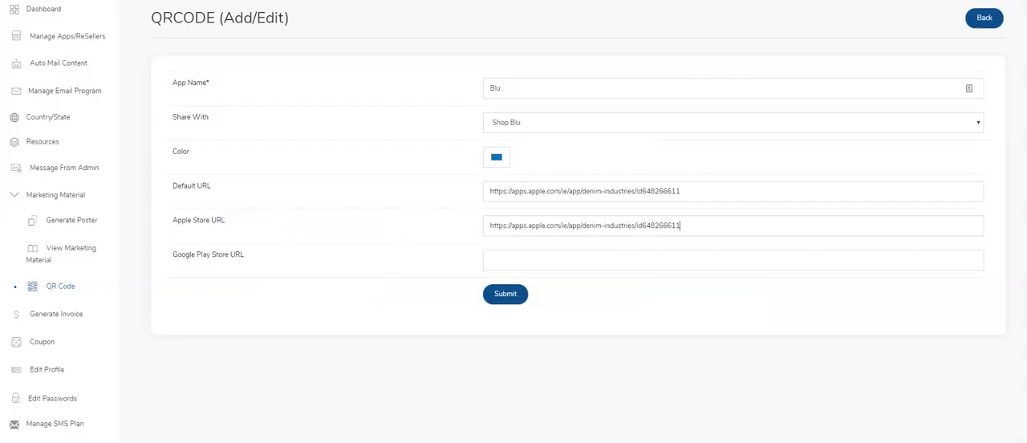
{"action": "left_click", "coordinate": [556, 262]}
{"action": "key", "text": "ctrl+v"}
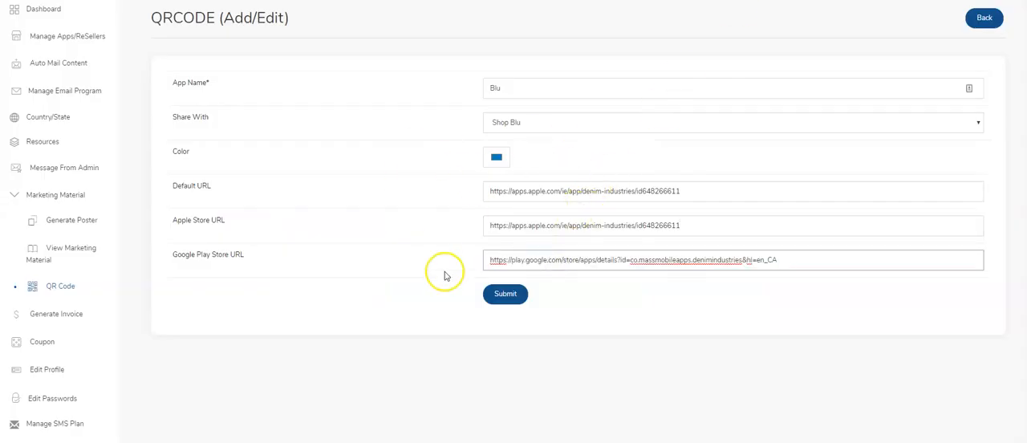
{"action": "left_click", "coordinate": [509, 298]}
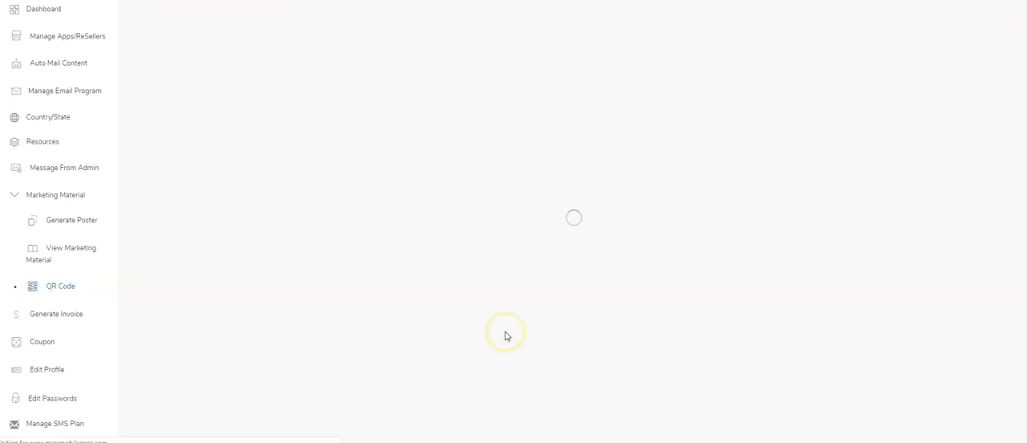
{"action": "scroll", "coordinate": [243, 236], "scroll_direction": "down", "scroll_amount": 10}
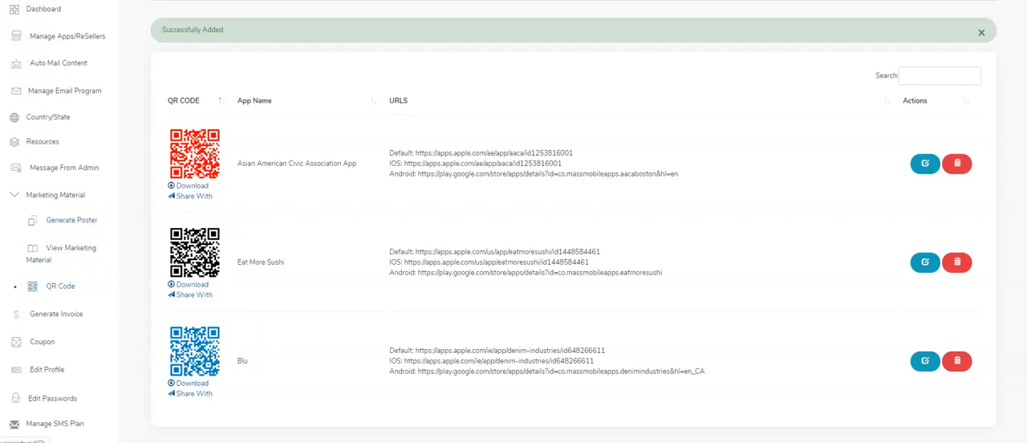
Start a new customised poster for the Shop Blu app using Template 1.
{"action": "left_click", "coordinate": [69, 224]}
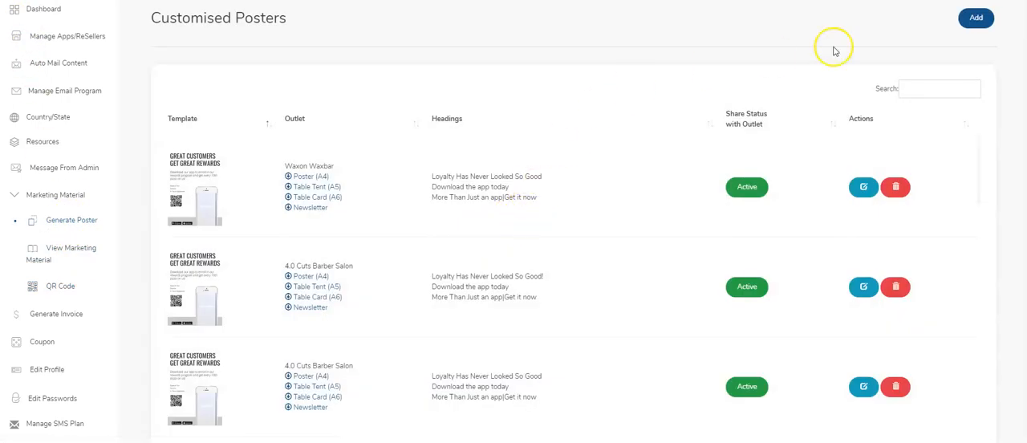
{"action": "left_click", "coordinate": [971, 18]}
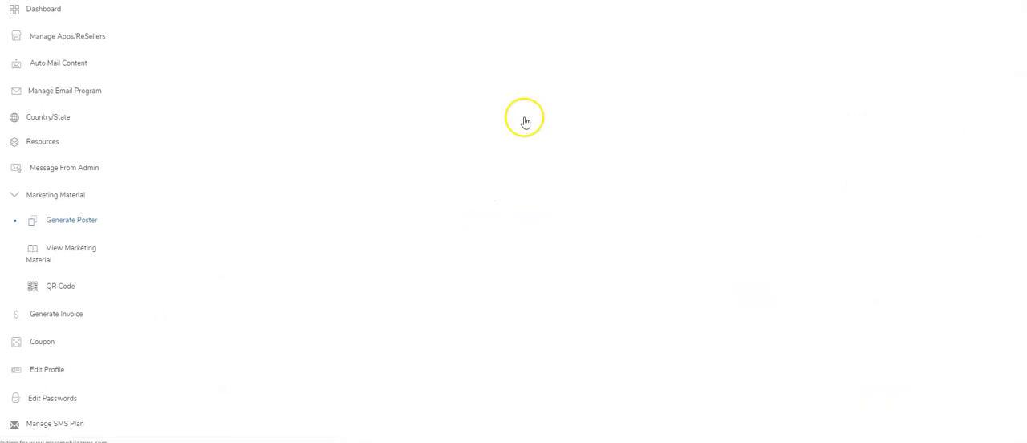
{"action": "scroll", "coordinate": [281, 88], "scroll_direction": "down", "scroll_amount": 3}
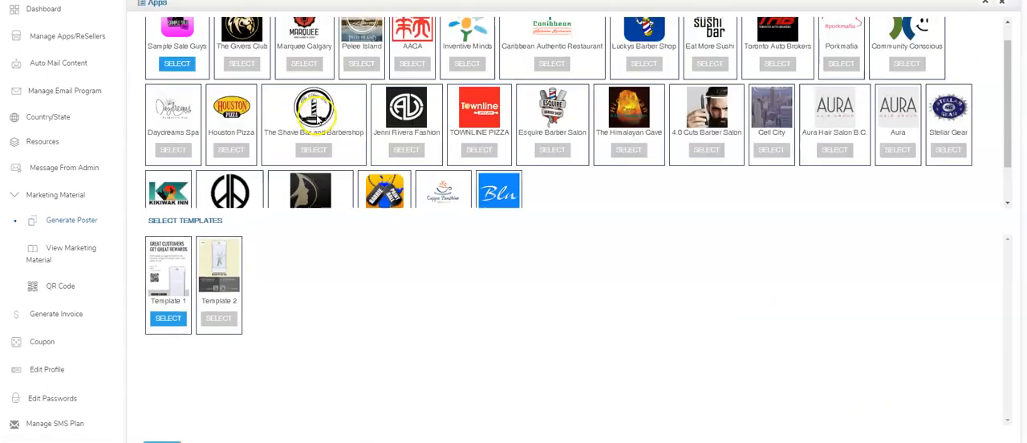
{"action": "scroll", "coordinate": [345, 124], "scroll_direction": "up", "scroll_amount": 3}
{"action": "scroll", "coordinate": [350, 122], "scroll_direction": "down", "scroll_amount": 2}
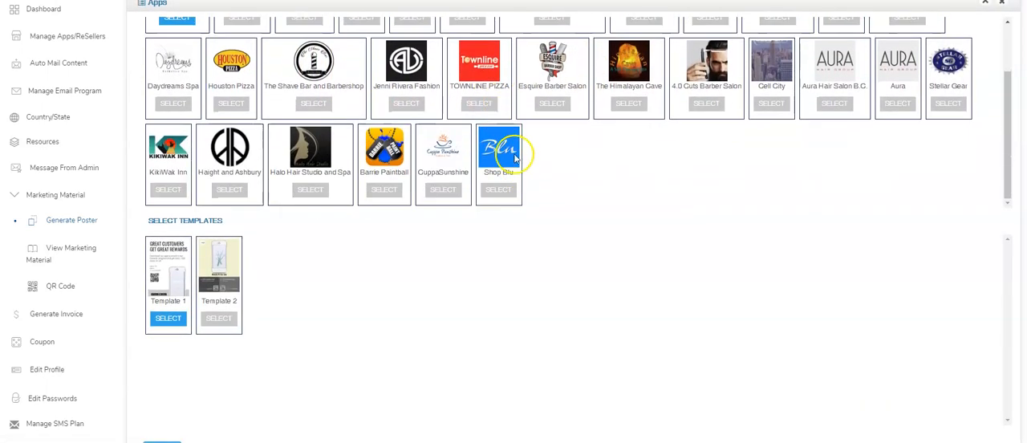
{"action": "left_click", "coordinate": [507, 193]}
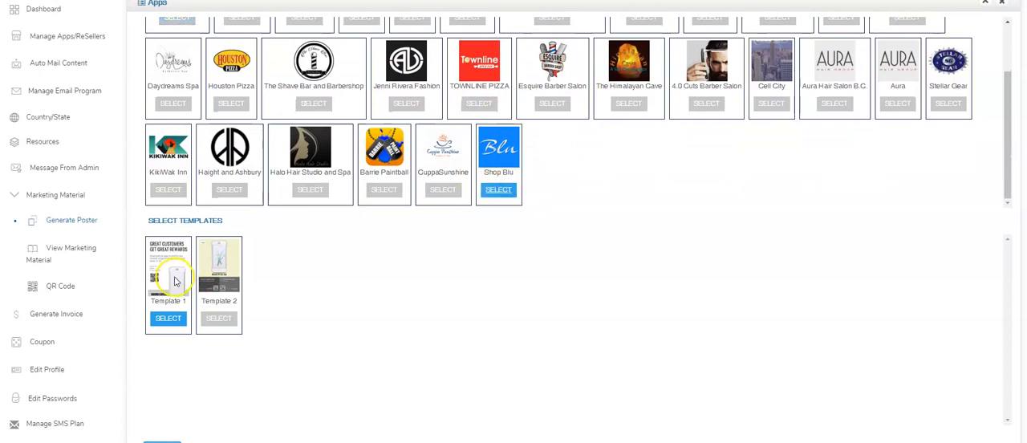
{"action": "left_click", "coordinate": [218, 318]}
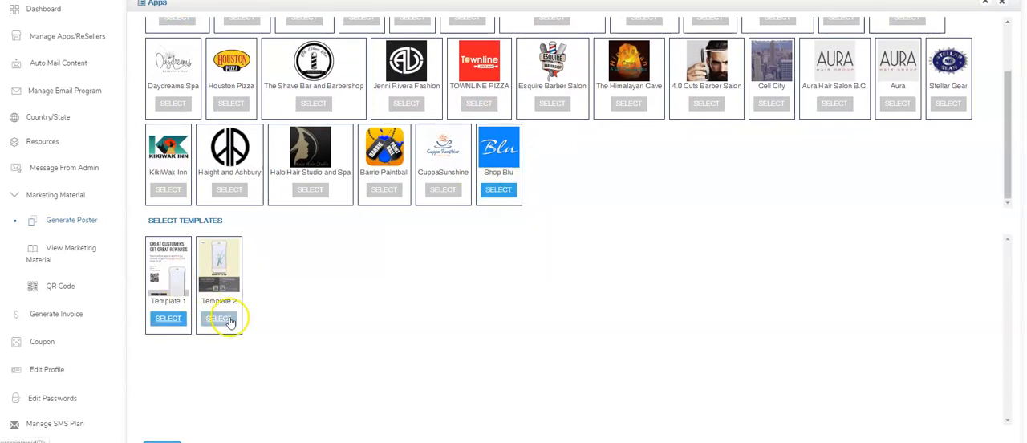
{"action": "left_click", "coordinate": [181, 323]}
{"action": "scroll", "coordinate": [181, 317], "scroll_direction": "down", "scroll_amount": 1}
{"action": "left_click", "coordinate": [160, 418]}
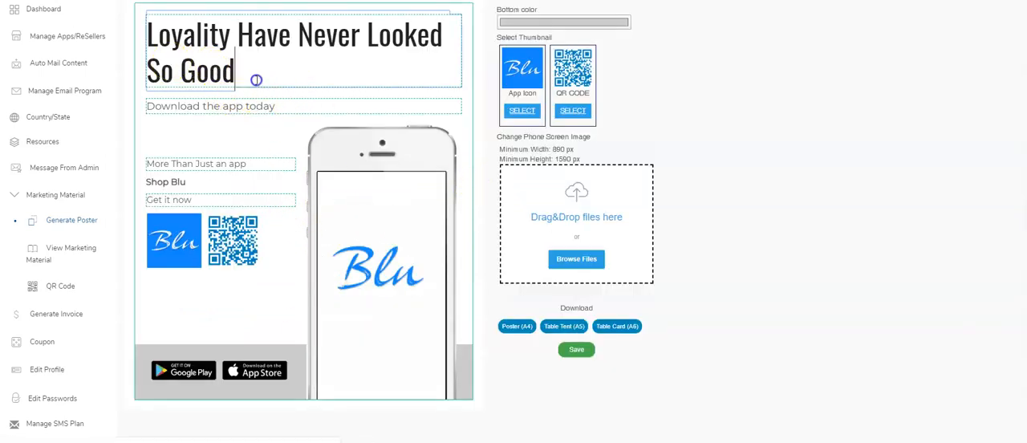
{"action": "left_click_drag", "start_coordinate": [257, 77], "coordinate": [144, 39]}
{"action": "left_click_drag", "start_coordinate": [285, 105], "coordinate": [140, 99]}
{"action": "left_click_drag", "start_coordinate": [257, 164], "coordinate": [146, 163]}
{"action": "left_click_drag", "start_coordinate": [204, 200], "coordinate": [179, 196]}
Correct the poster's headline to read "Loyalty Has Never Looked So Good".
{"action": "left_click", "coordinate": [192, 26]}
{"action": "right_click", "coordinate": [200, 32]}
{"action": "left_click", "coordinate": [214, 50]}
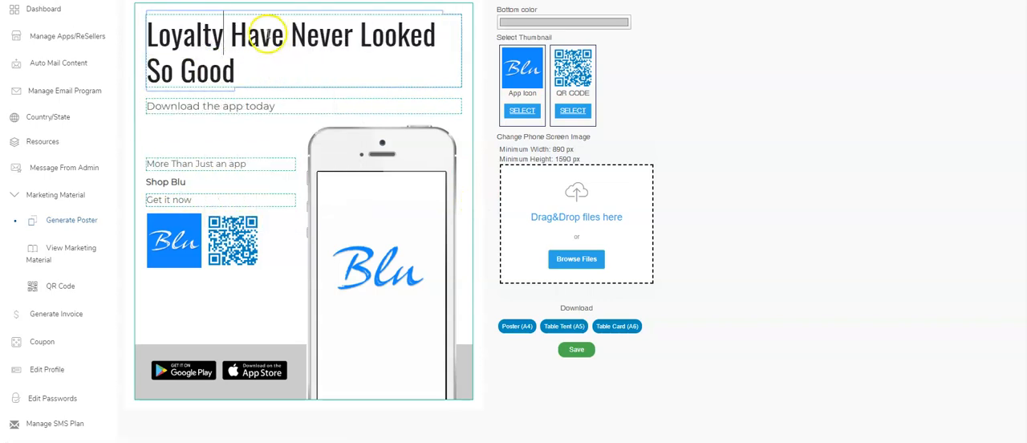
{"action": "left_click_drag", "start_coordinate": [282, 35], "coordinate": [257, 34]}
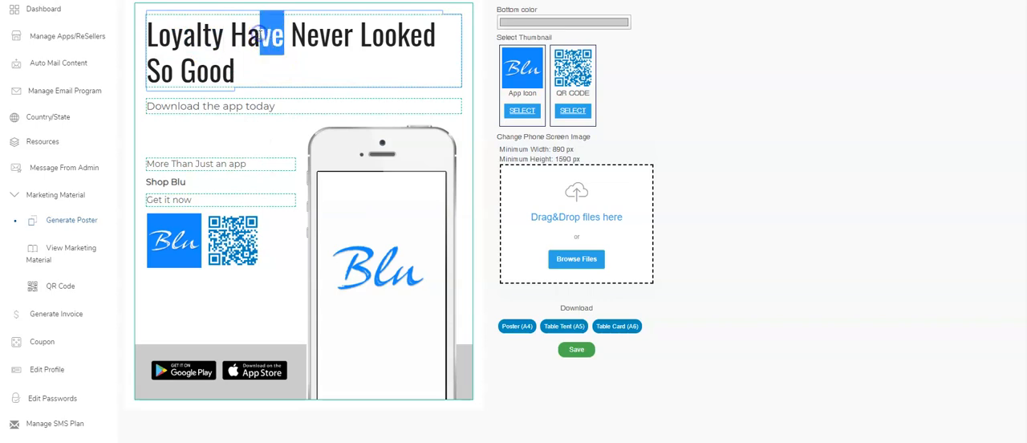
{"action": "left_click", "coordinate": [281, 43]}
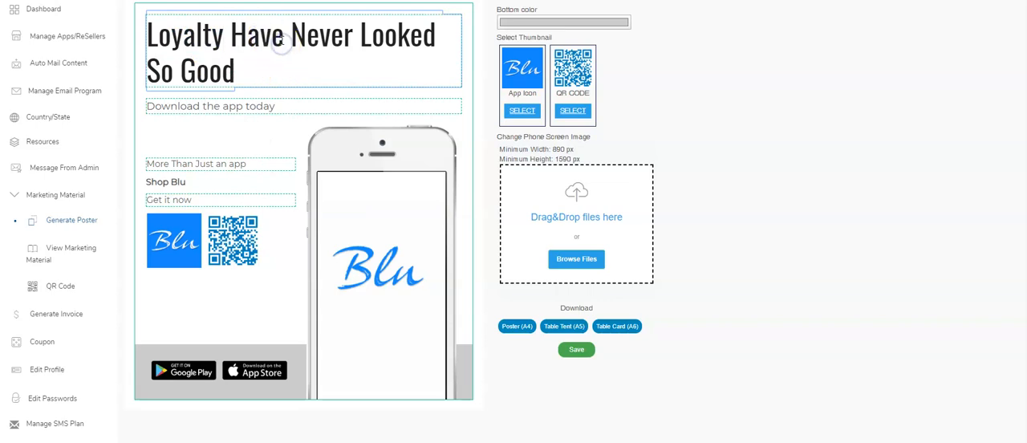
{"action": "key", "text": "BackSpace"}
{"action": "key", "text": "BackSpace"}
{"action": "type", "text": "s"}
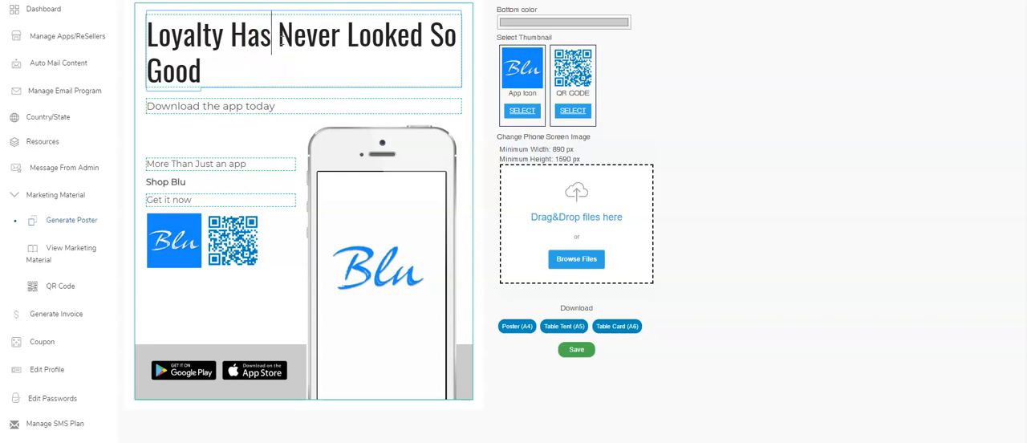
Set the poster's bottom color to blue (red 0, green 128, blue 192) and dismiss the Bad Image error dialog.
{"action": "left_click", "coordinate": [566, 22]}
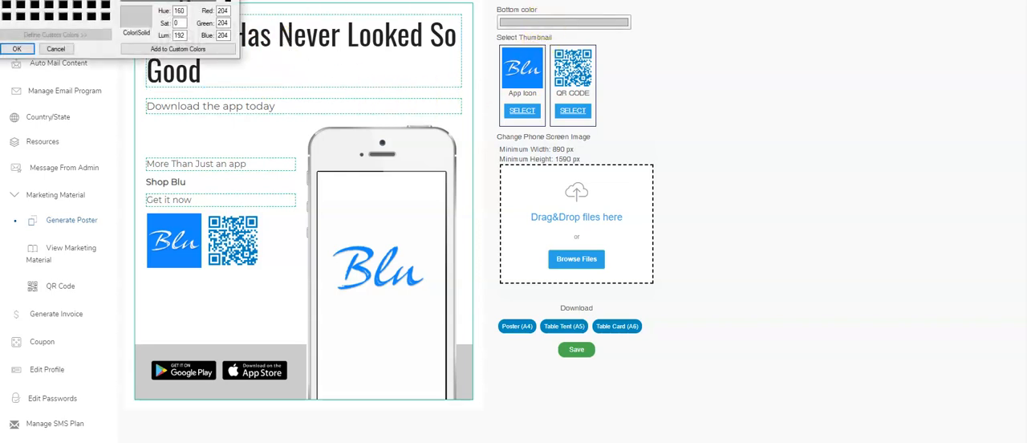
{"action": "left_click", "coordinate": [142, 11]}
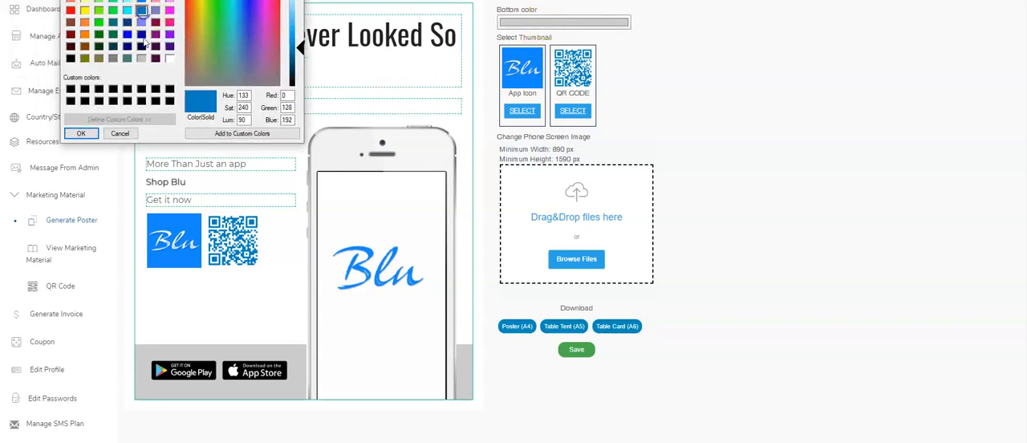
{"action": "left_click", "coordinate": [82, 134]}
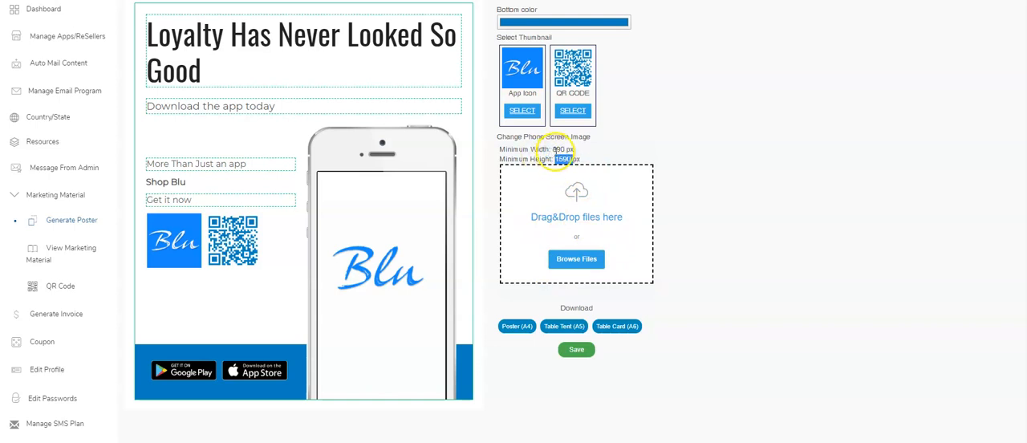
{"action": "left_click", "coordinate": [605, 226]}
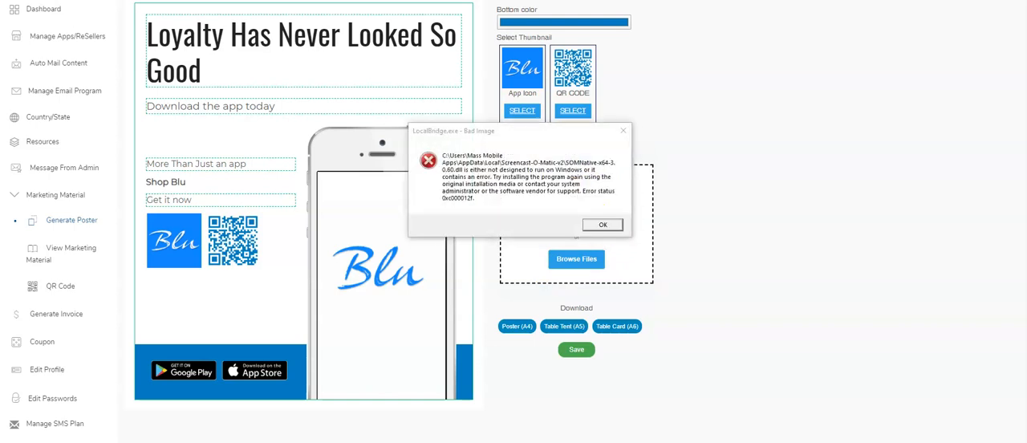
{"action": "left_click", "coordinate": [603, 225]}
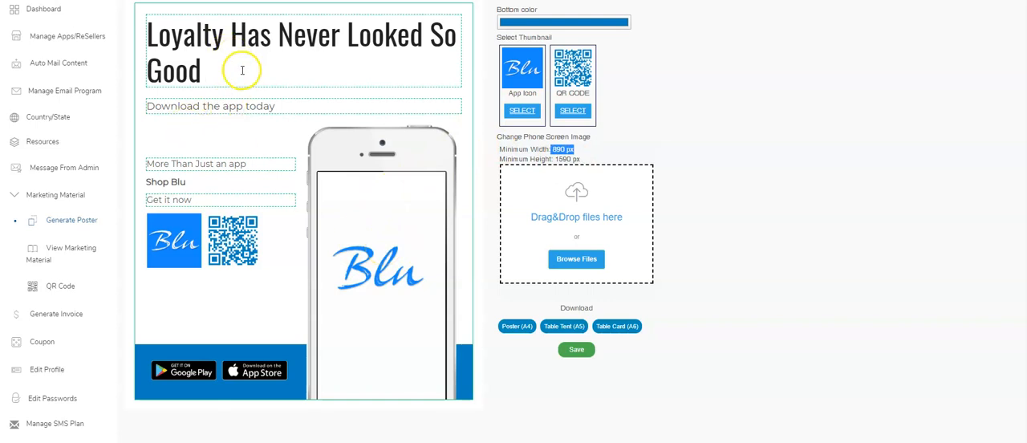
{"action": "triple_click", "coordinate": [146, 36]}
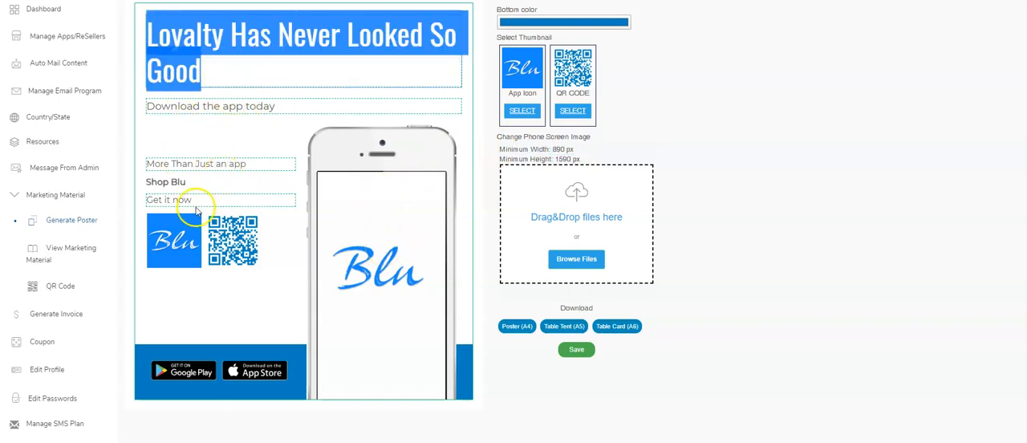
{"action": "triple_click", "coordinate": [270, 163]}
{"action": "triple_click", "coordinate": [169, 200]}
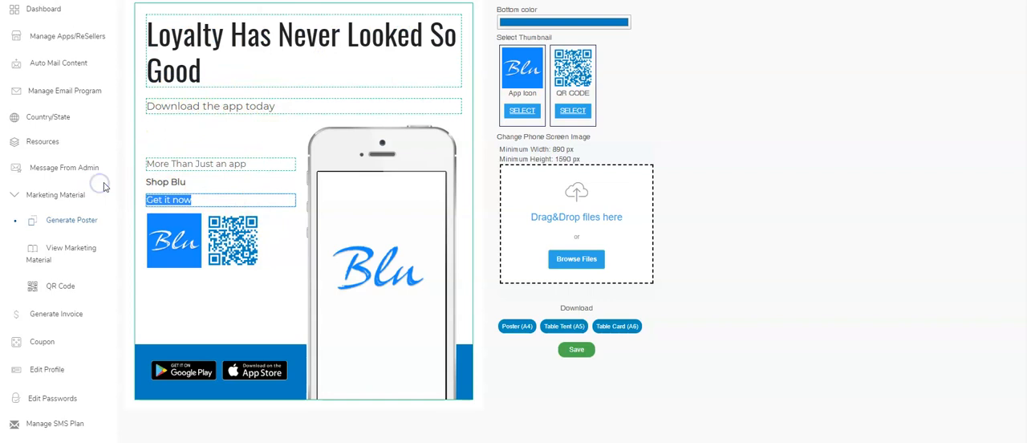
{"action": "left_click", "coordinate": [633, 103]}
Remove the app icon and QR code thumbnails from the poster and add both back.
{"action": "left_click", "coordinate": [523, 112]}
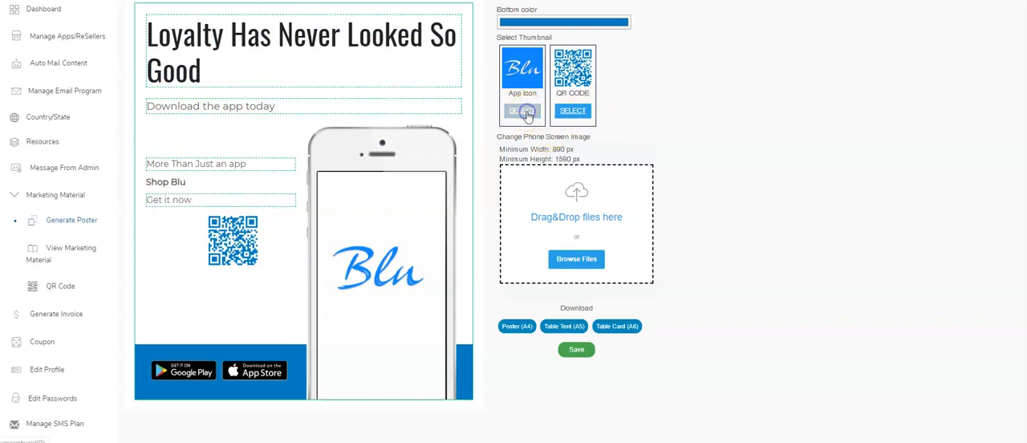
{"action": "left_click", "coordinate": [566, 111]}
{"action": "left_click", "coordinate": [510, 113]}
{"action": "left_click", "coordinate": [576, 113]}
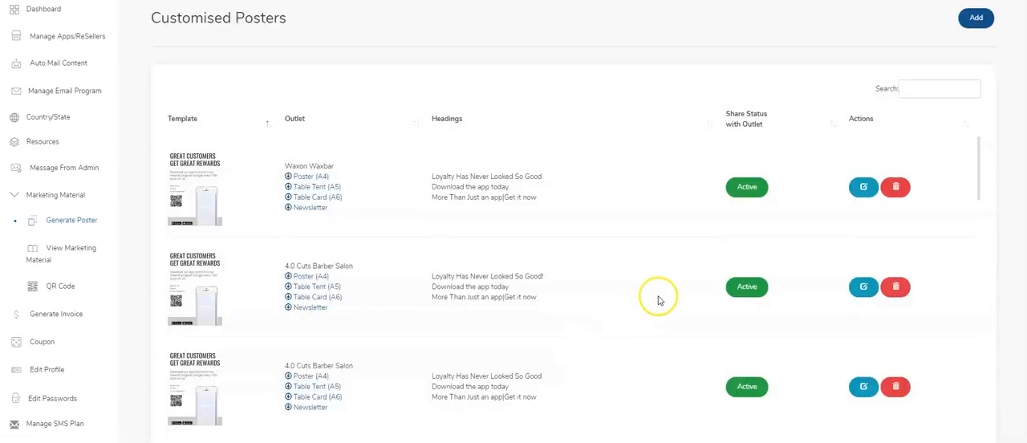
Activate sharing of the Shop Blu customised poster with its outlet.
{"action": "scroll", "coordinate": [309, 209], "scroll_direction": "down", "scroll_amount": 10}
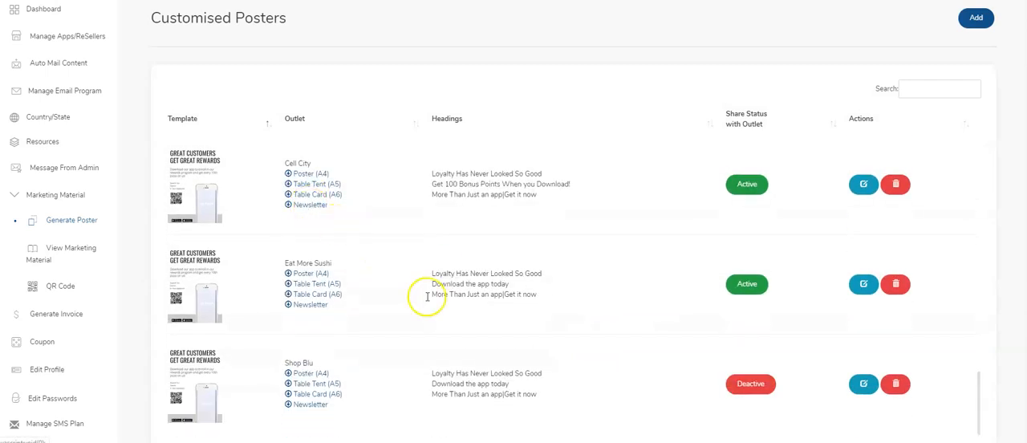
{"action": "left_click", "coordinate": [750, 388]}
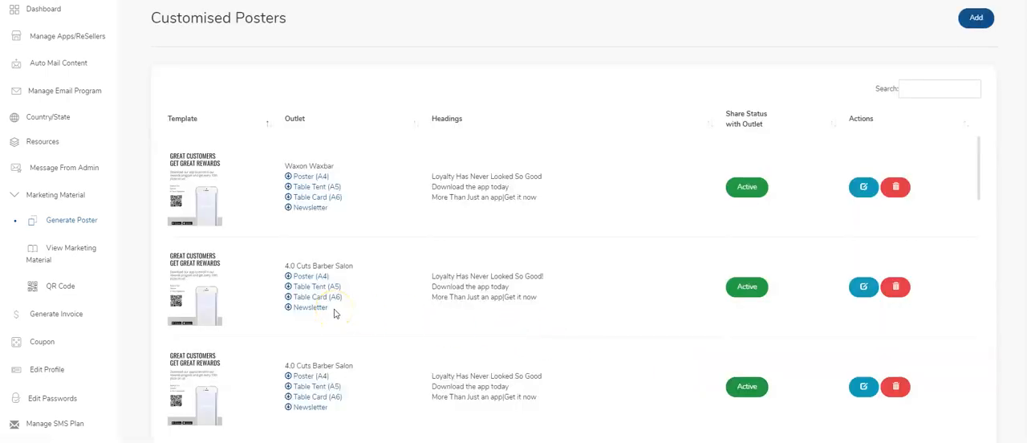
Find Shop Blu in the list of managed apps and resellers and open its outlet dashboard.
{"action": "left_click", "coordinate": [64, 36]}
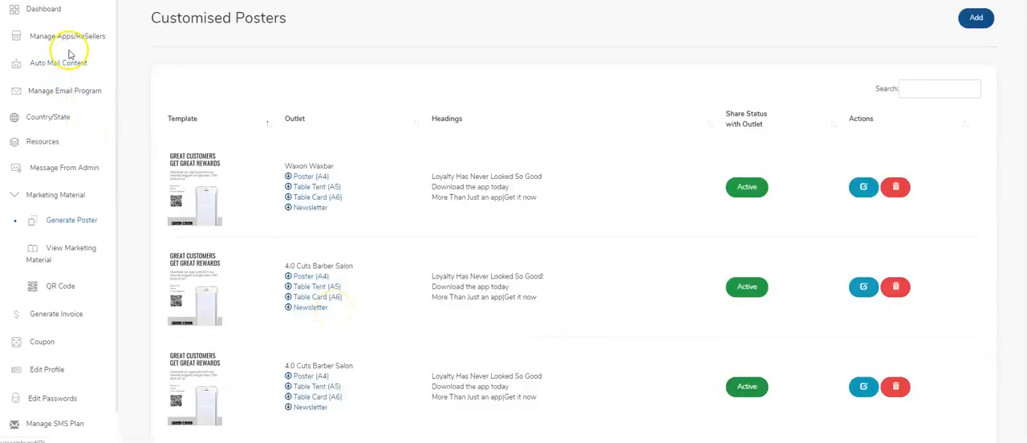
{"action": "scroll", "coordinate": [539, 172], "scroll_direction": "down", "scroll_amount": 10}
{"action": "scroll", "coordinate": [559, 183], "scroll_direction": "down", "scroll_amount": 5}
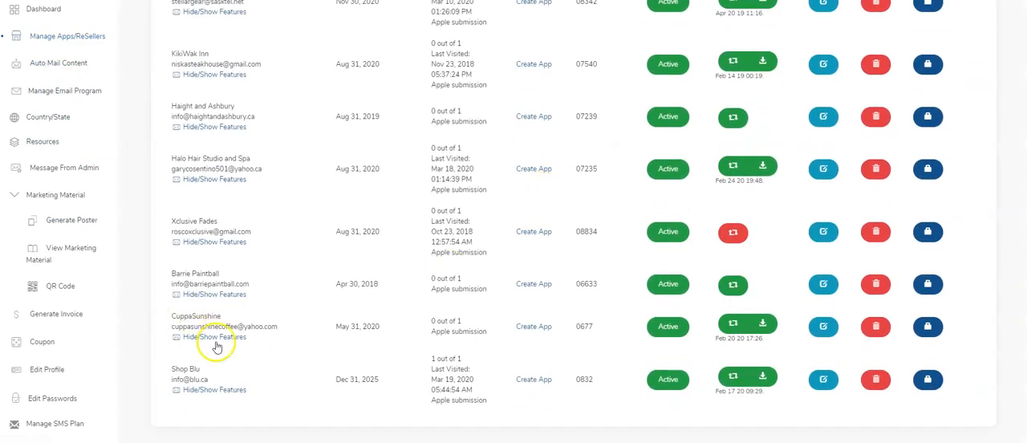
{"action": "left_click", "coordinate": [468, 359]}
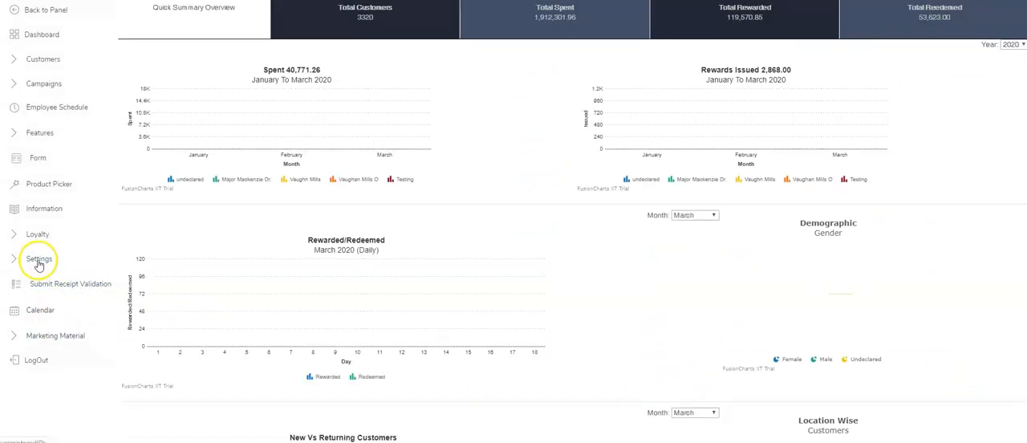
View the QR codes in the outlet's marketing material and open its posters.
{"action": "left_click", "coordinate": [47, 338]}
{"action": "left_click", "coordinate": [61, 365]}
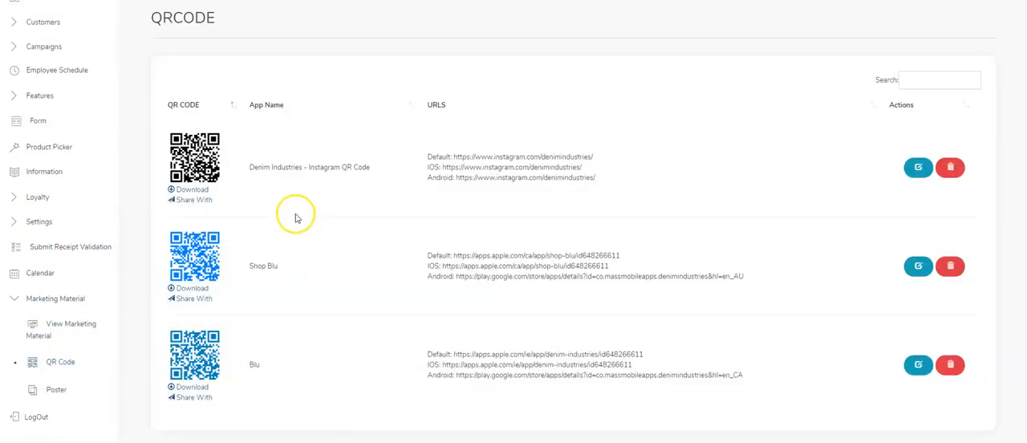
{"action": "left_click", "coordinate": [60, 391]}
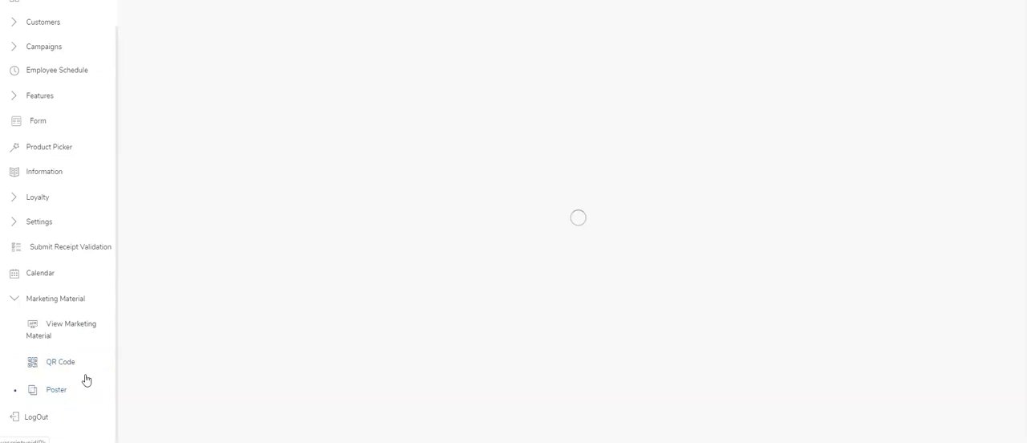